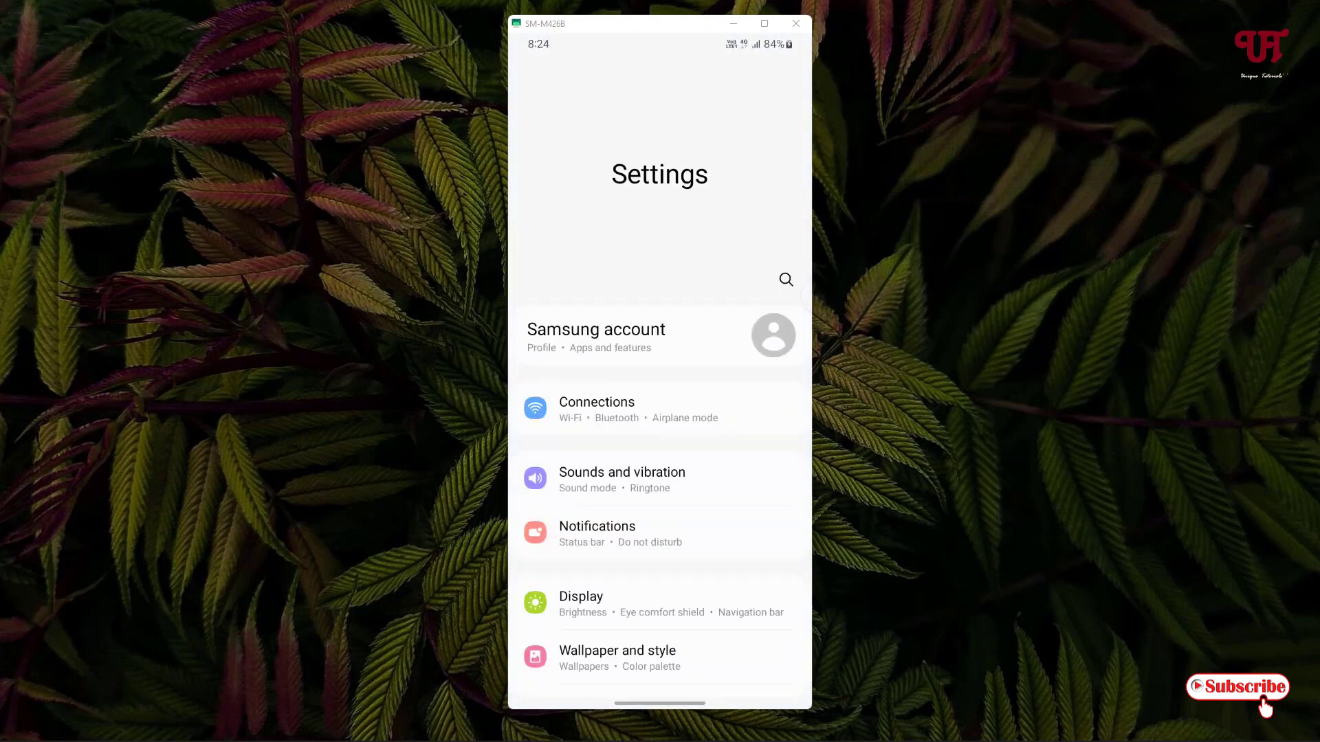
scroll(716, 330, down, 5)
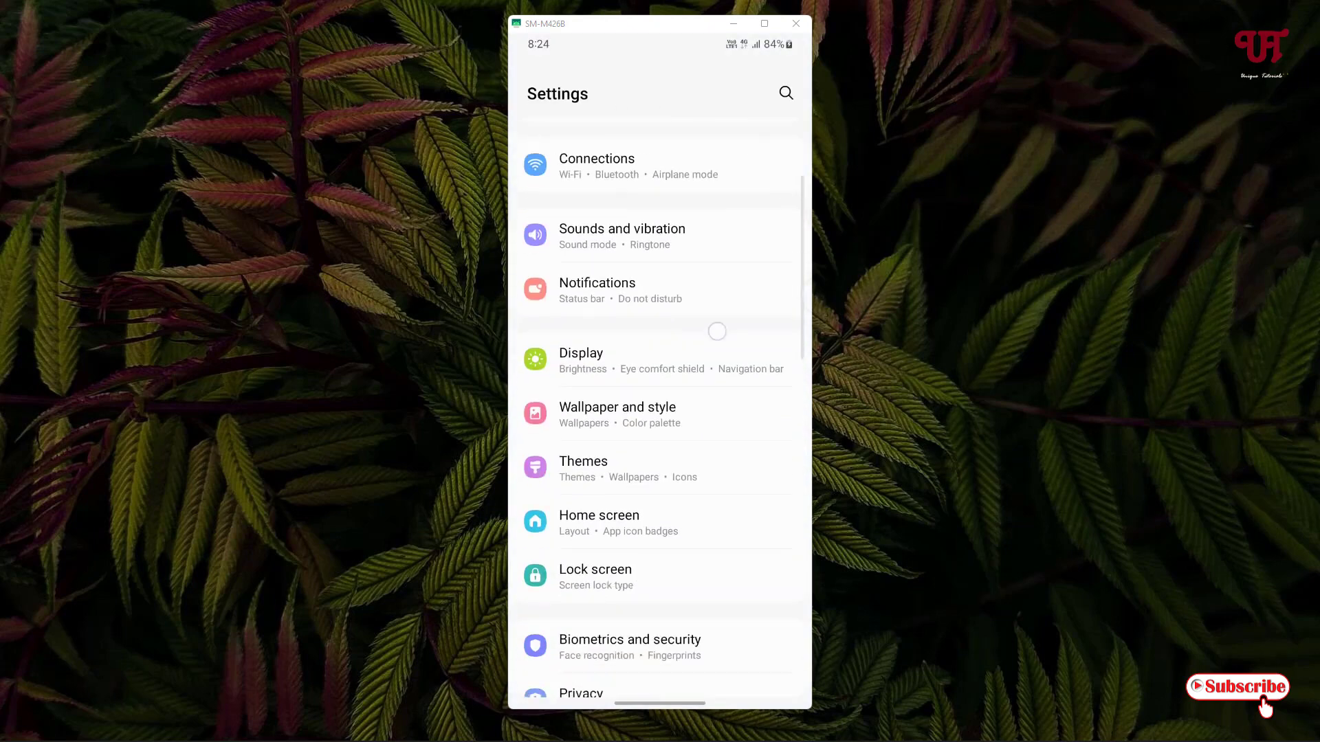
scroll(725, 501, down, 5)
scroll(726, 455, down, 5)
scroll(726, 409, down, 5)
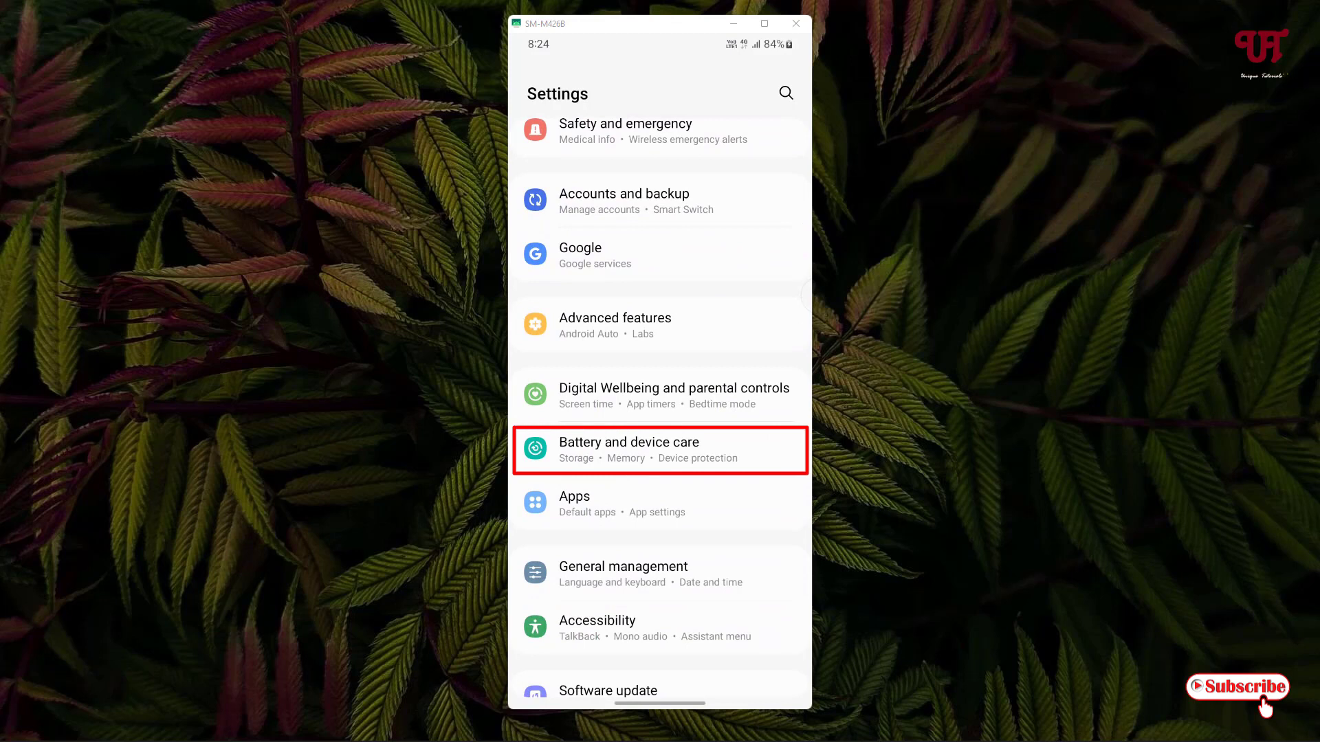
- Open Battery and device care to see the Device care status with 84% battery
click(660, 450)
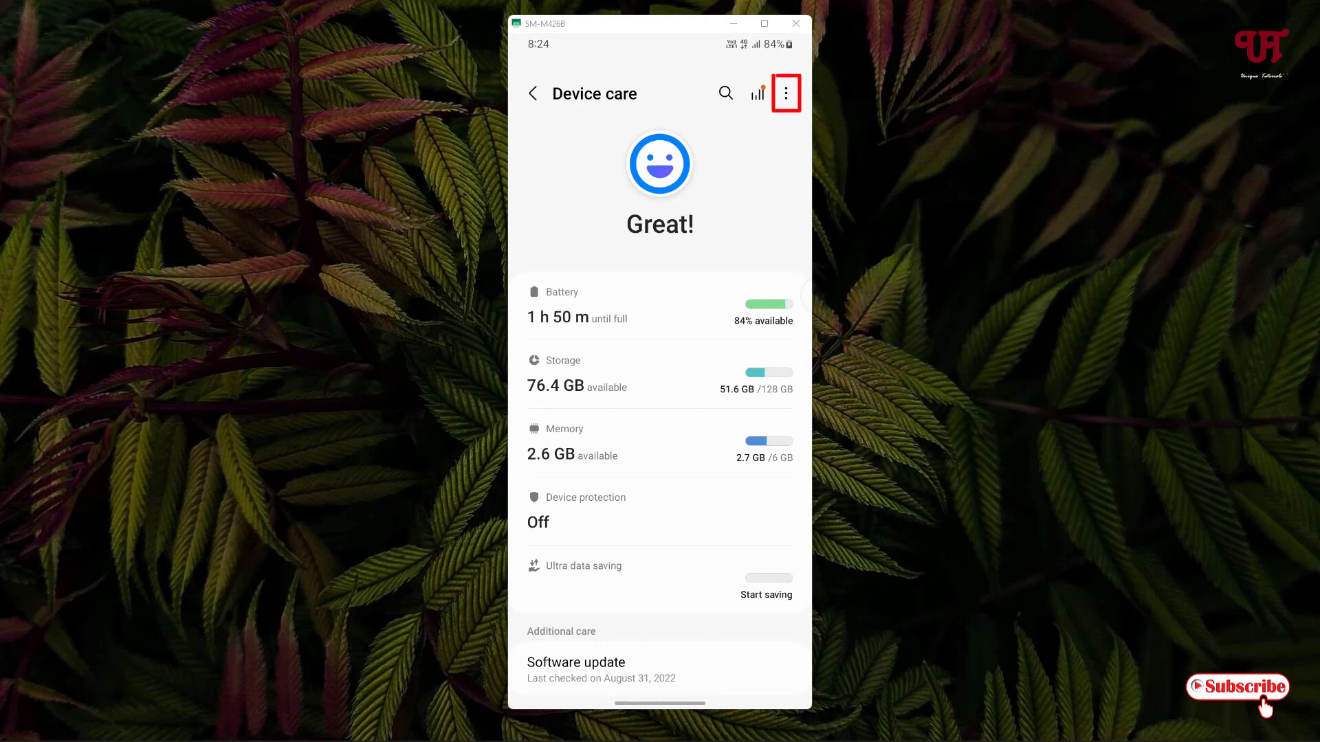
click(785, 93)
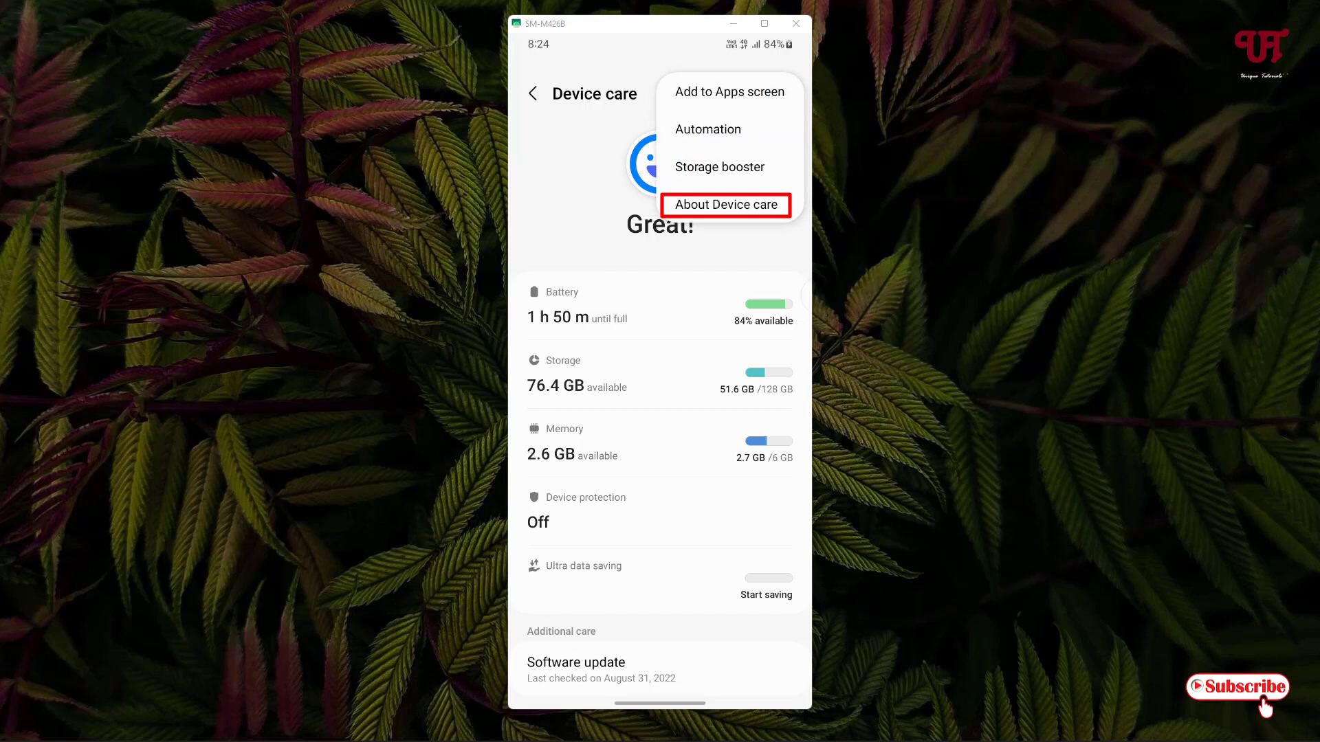
click(727, 204)
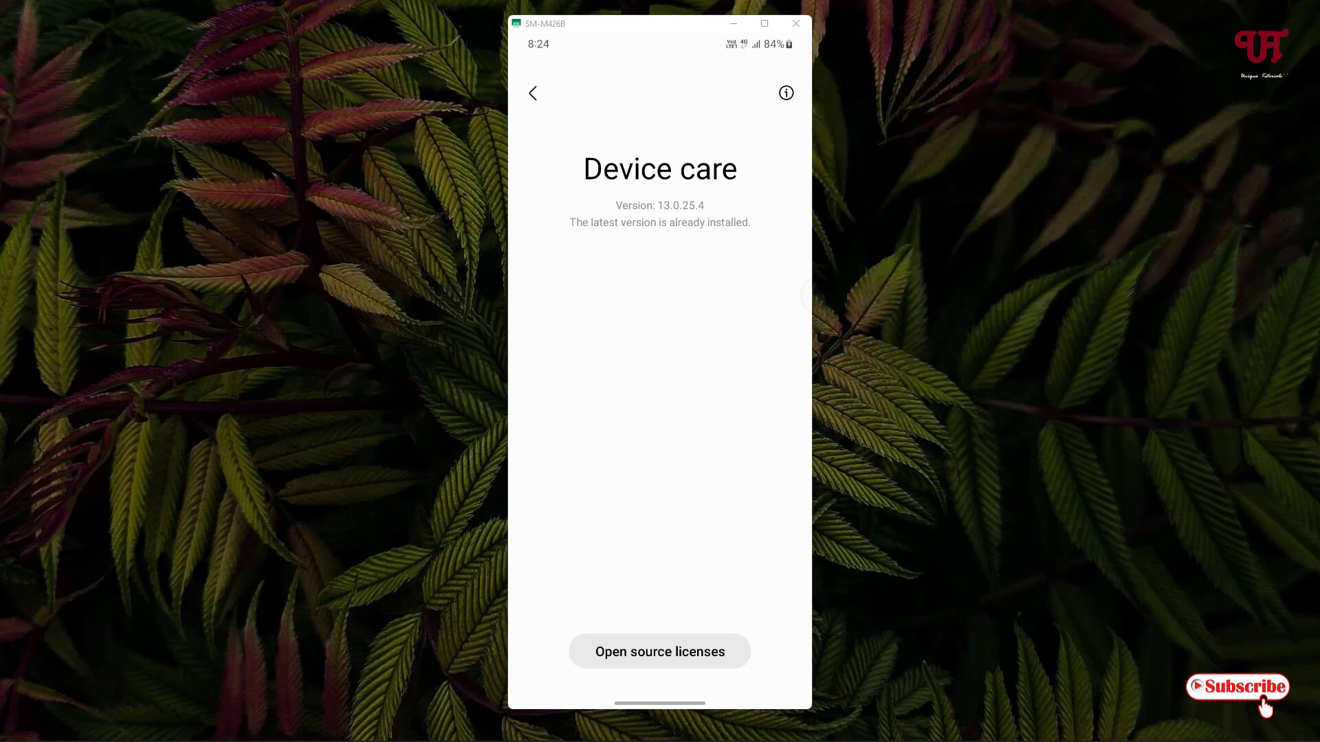
click(532, 93)
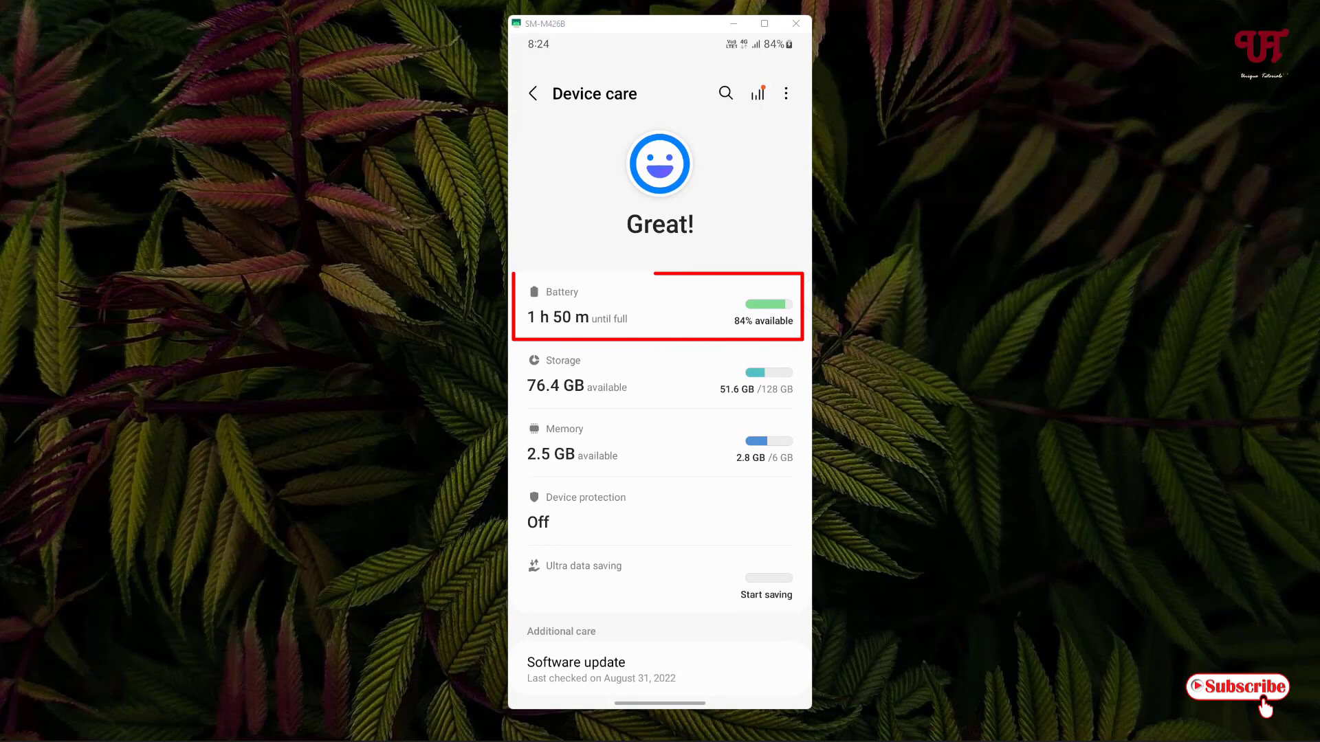
- Open the Battery details, then More battery settings, to confirm Protect battery is on
click(661, 305)
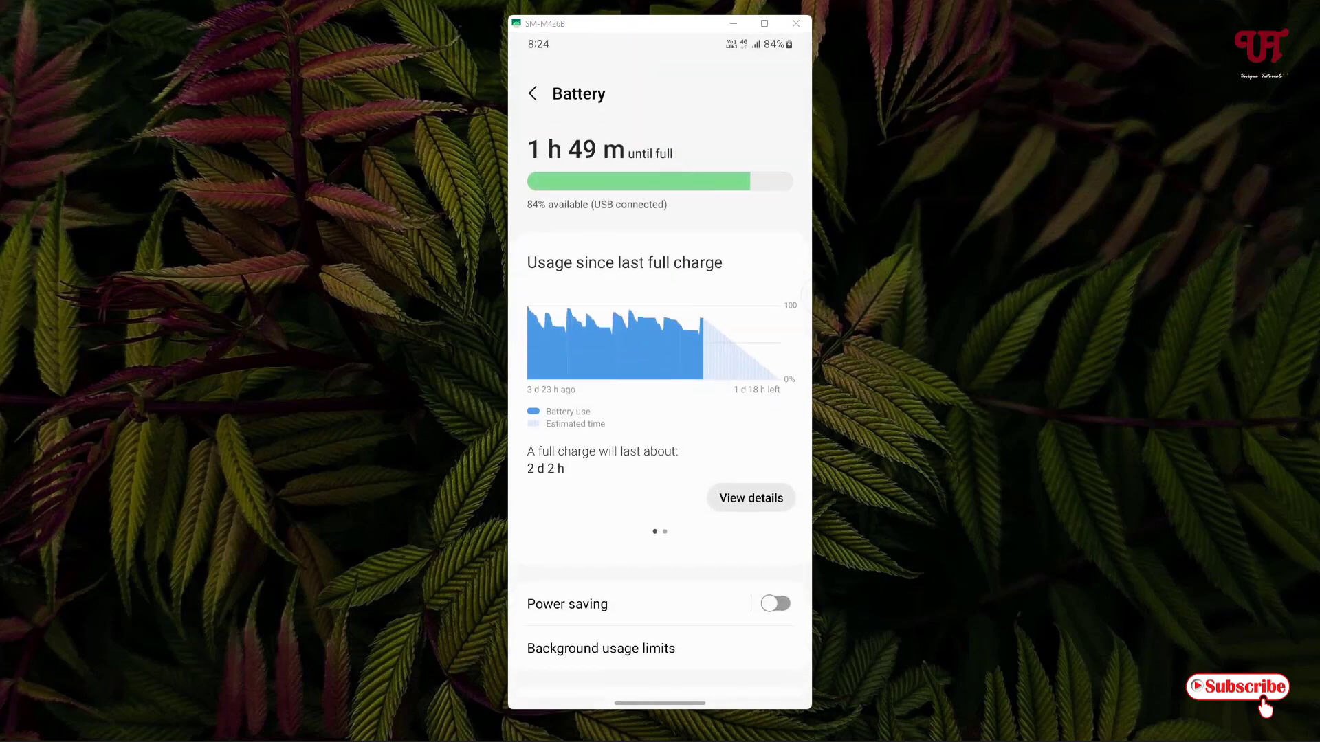
drag(695, 567, 713, 341)
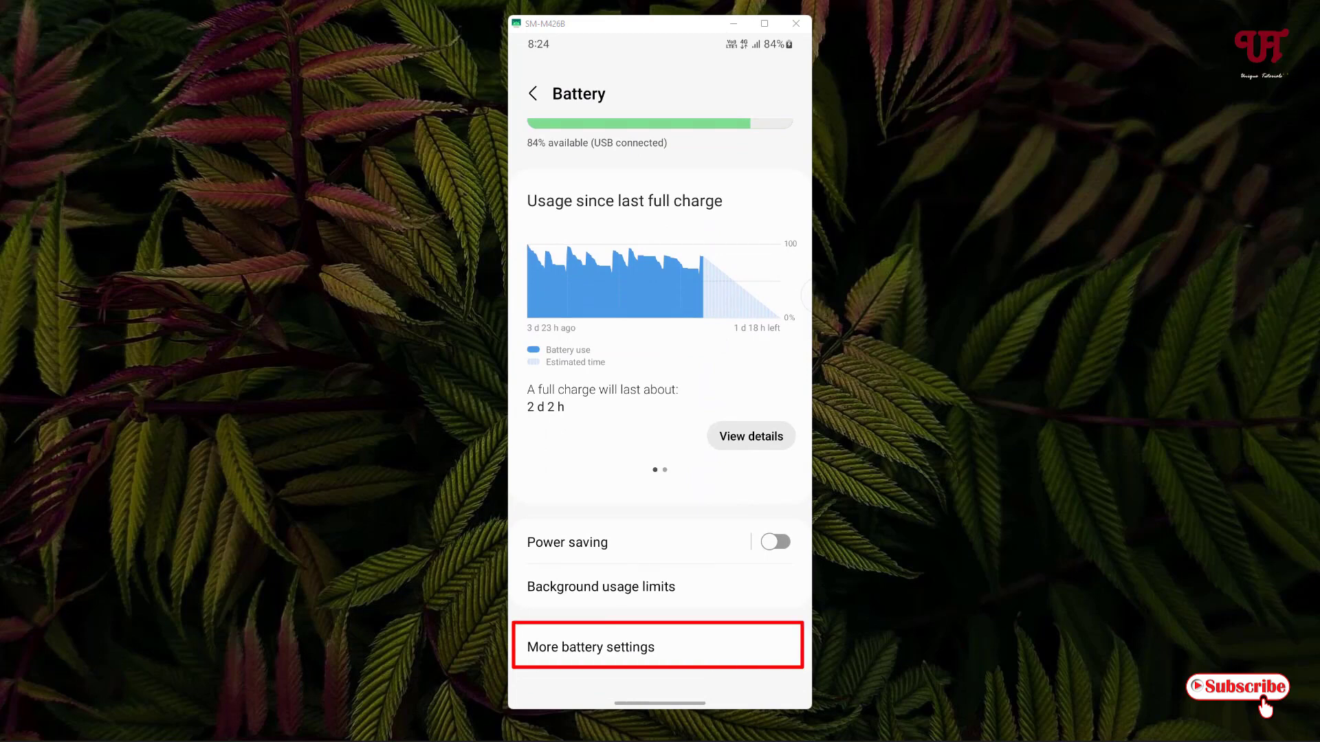
click(707, 646)
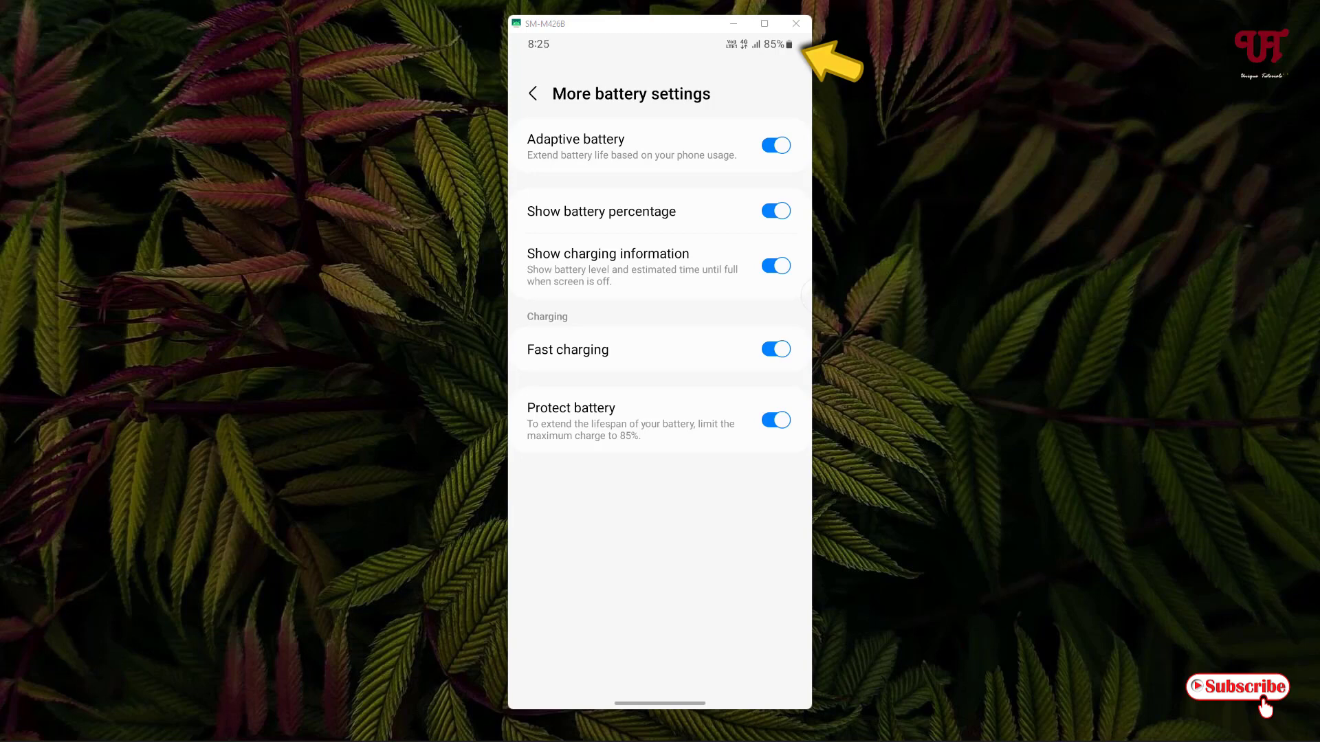
- Return to the home screen and unlock the phone to see charging paused at 85%
drag(661, 704, 698, 433)
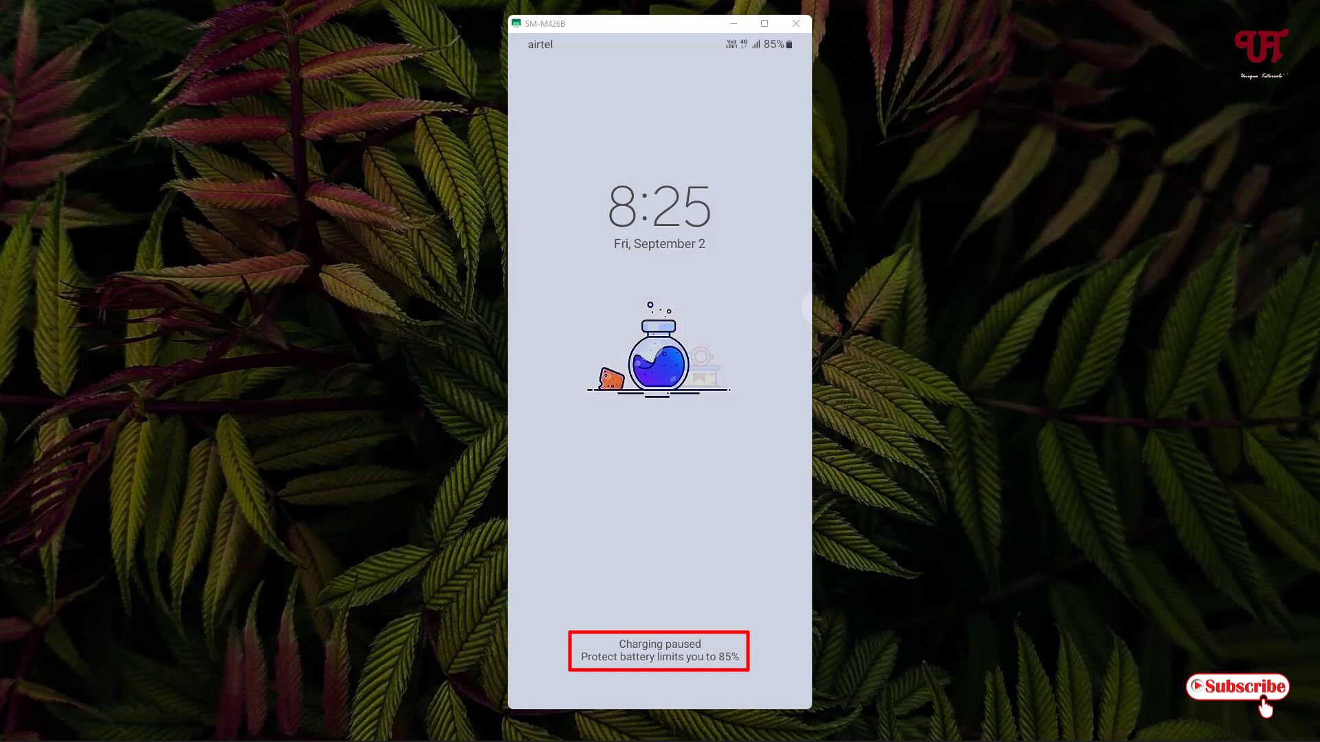
drag(716, 522, 716, 310)
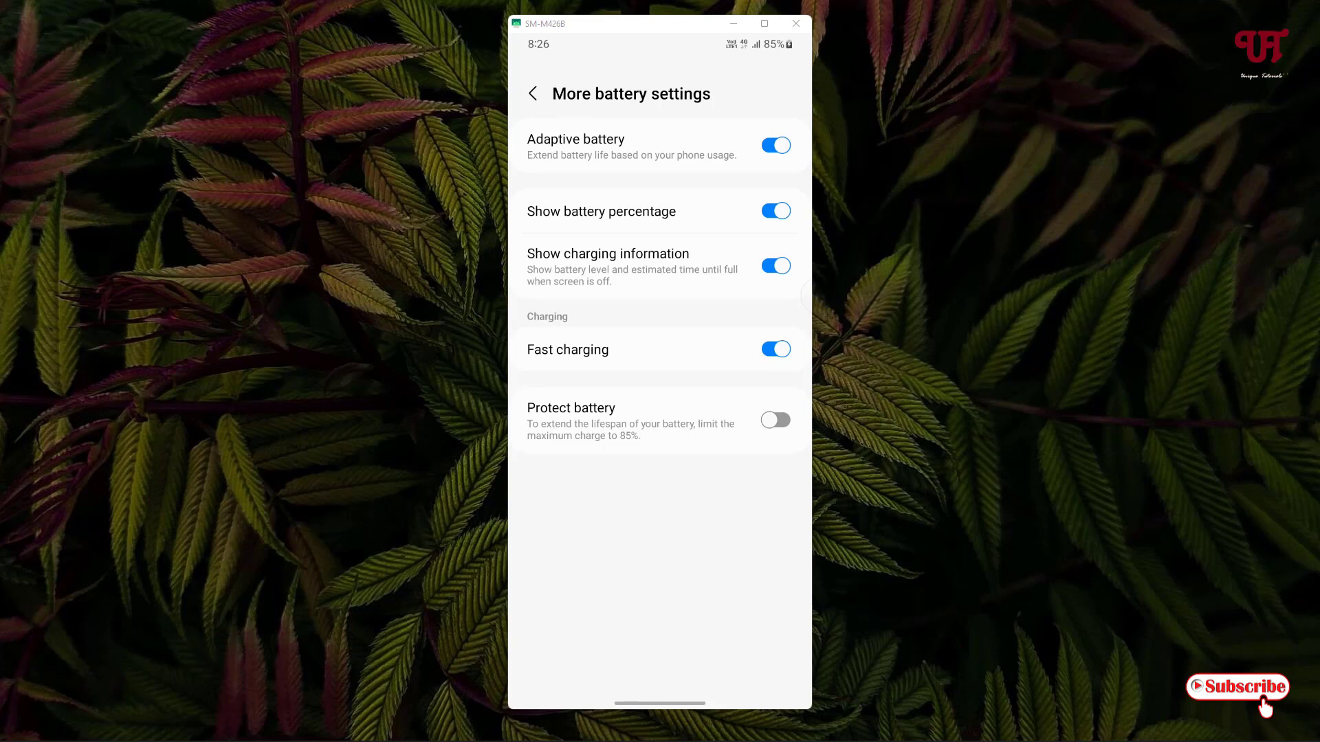
- Switch the Protect battery toggle back on to cap charging at 85%
click(776, 420)
- Leave More battery settings for the home screen with the calendar widget
drag(660, 703, 658, 619)
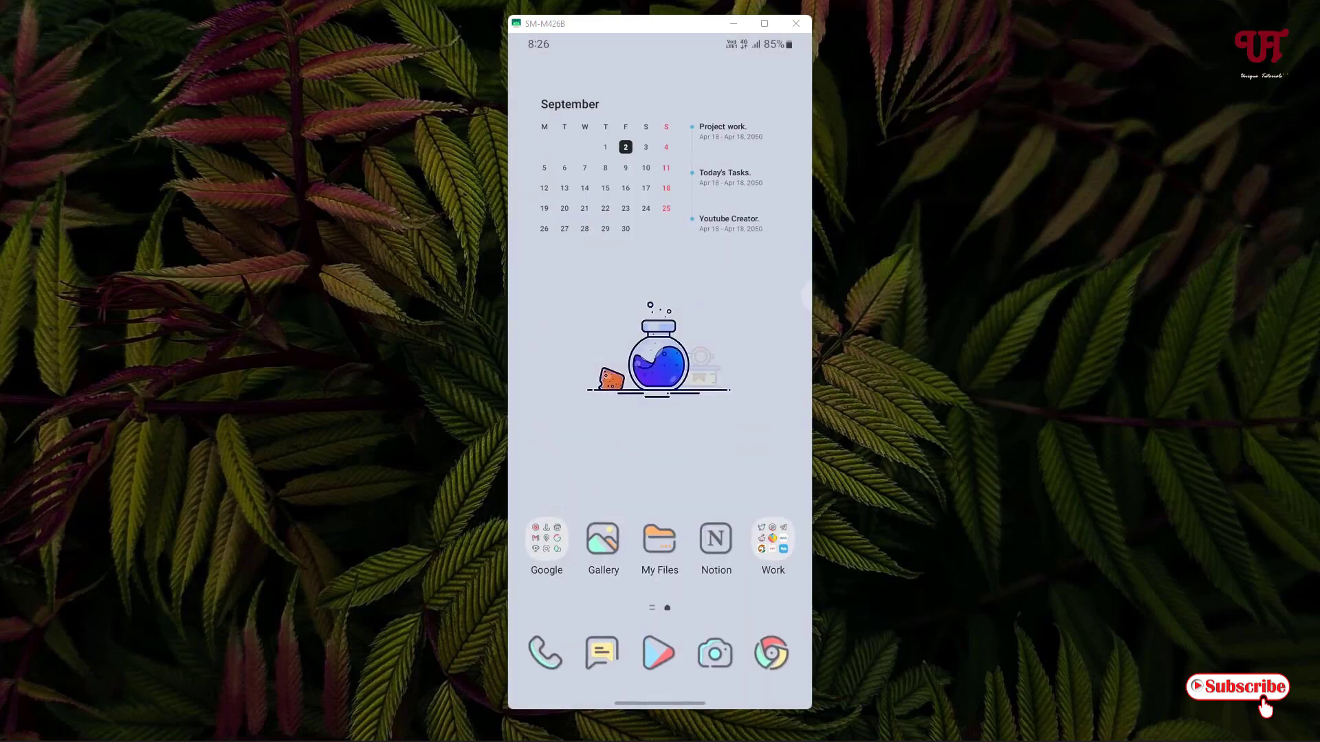